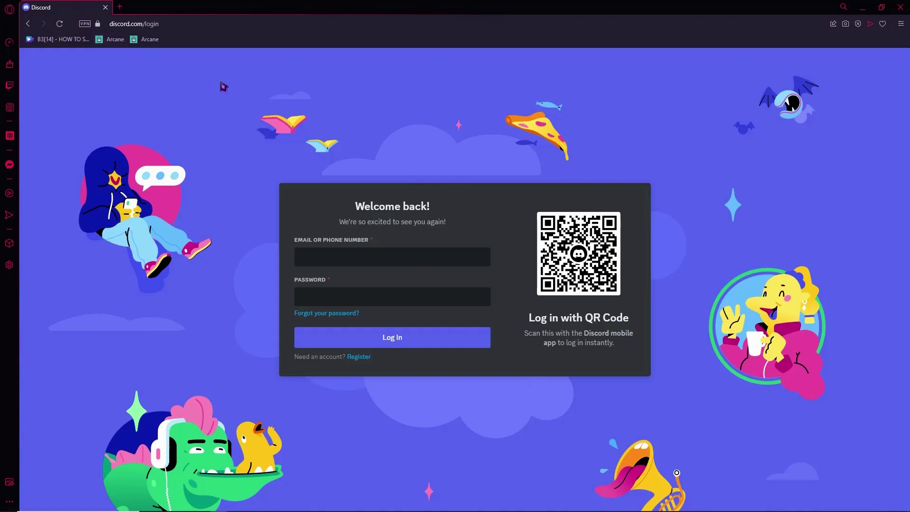
# Step: Enter the account e-mail and password on the Discord login page, re-typing the password, and log in
pyautogui.click(340, 256)
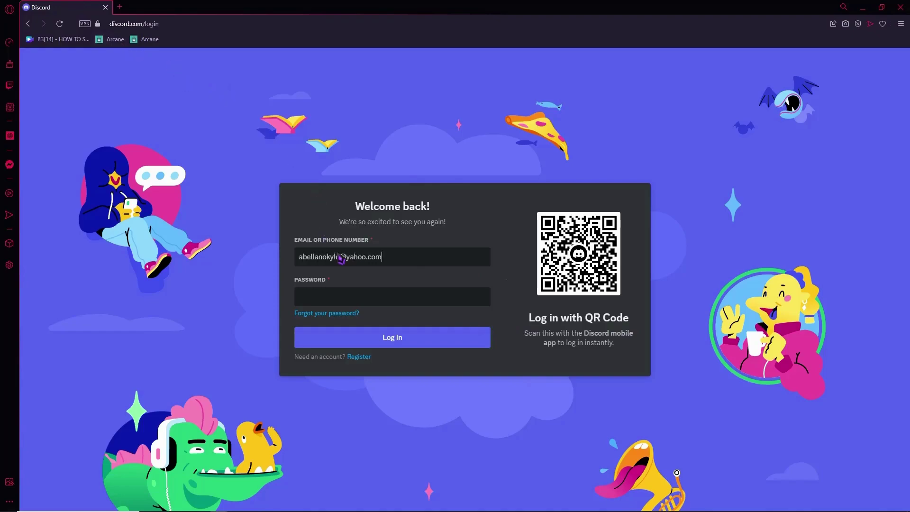
pyautogui.press('Tab')
pyautogui.write('•••••••••••')
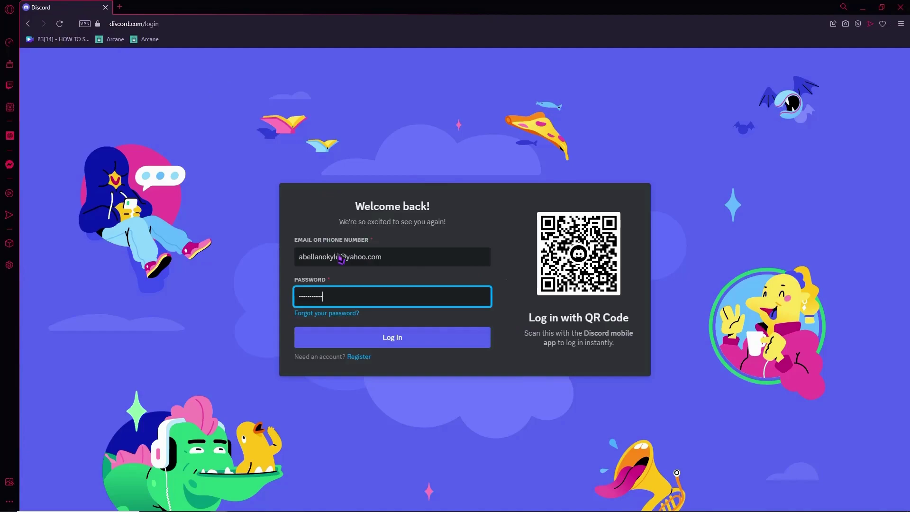
pyautogui.hotkey('ctrl', 'a')
pyautogui.write('•••••••••••')
pyautogui.click(389, 338)
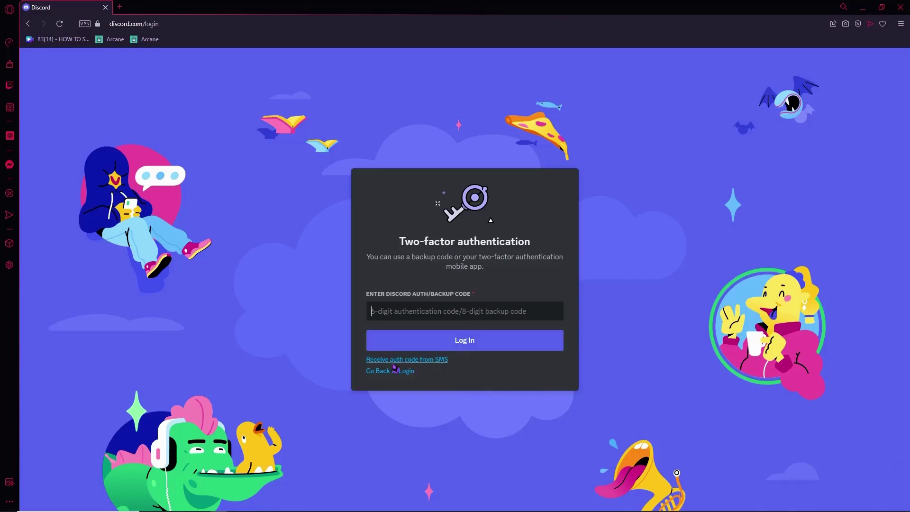
# Step: Have the two-factor login code sent by SMS
pyautogui.click(443, 363)
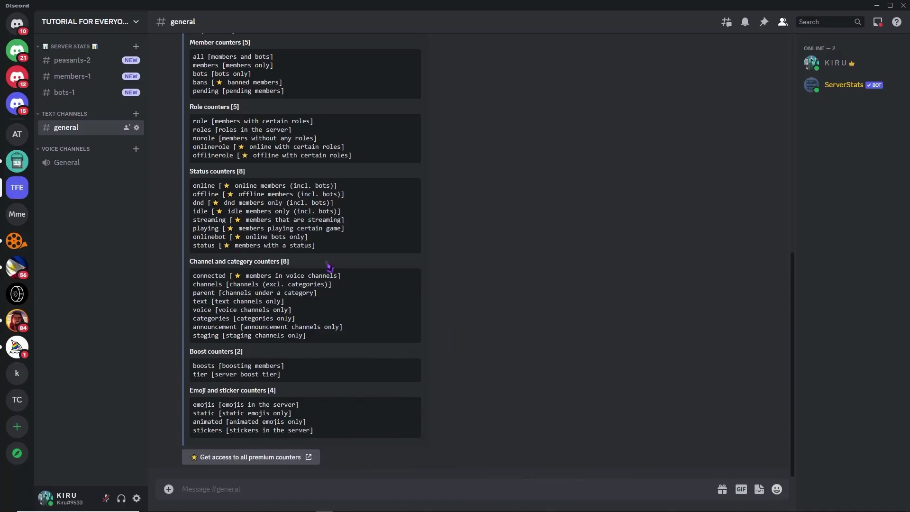
# Step: Open User Settings and scroll My Account down to Password and Authentication
pyautogui.click(137, 499)
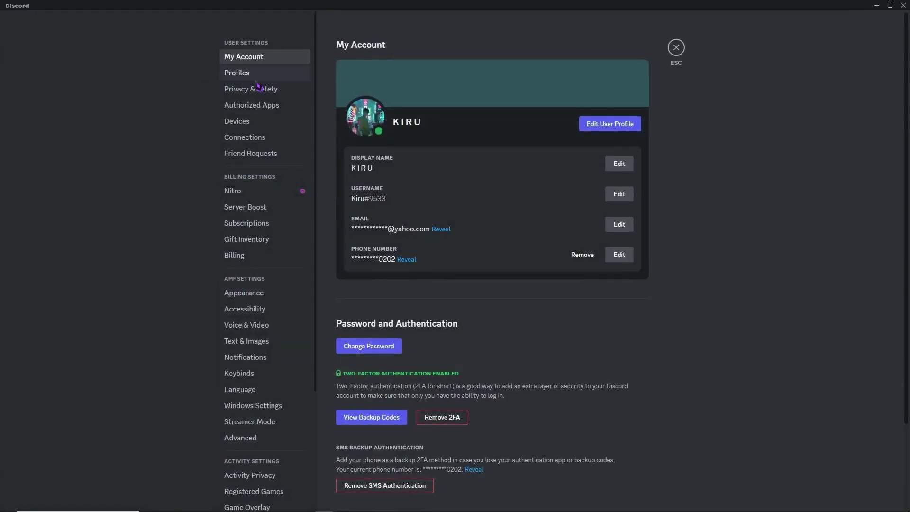
pyautogui.scroll(-2, 388, 360)
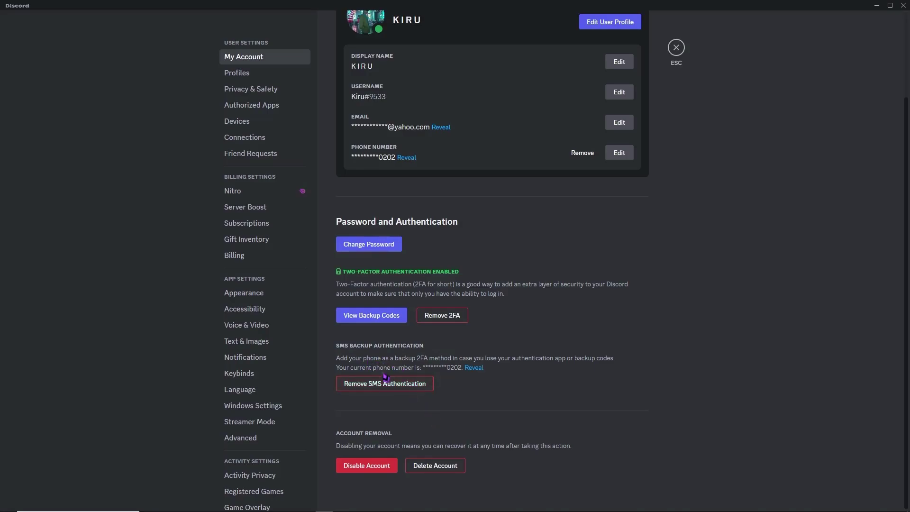
pyautogui.moveTo(380, 510)
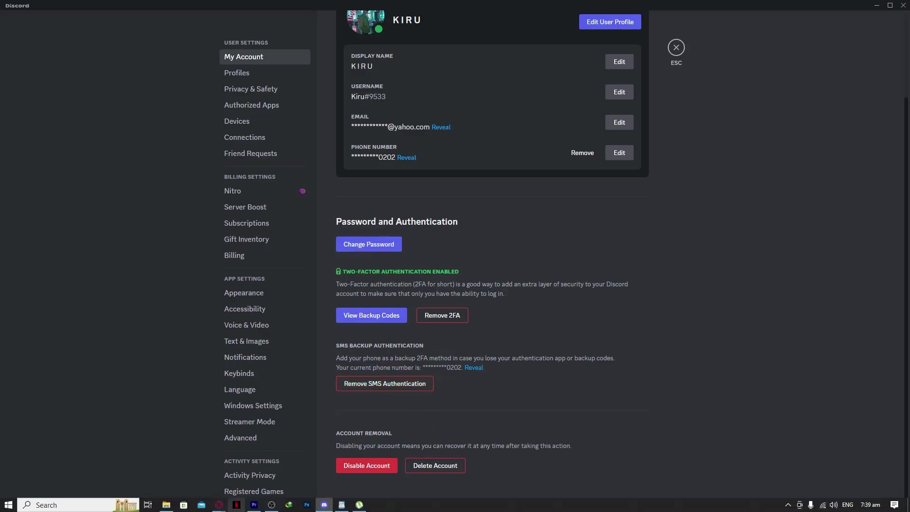
pyautogui.moveTo(219, 505)
pyautogui.click(262, 480)
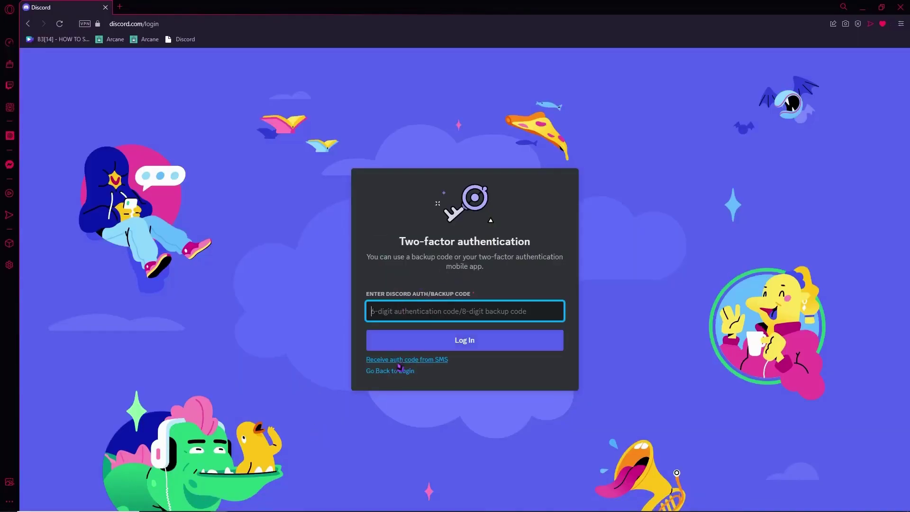
pyautogui.click(439, 363)
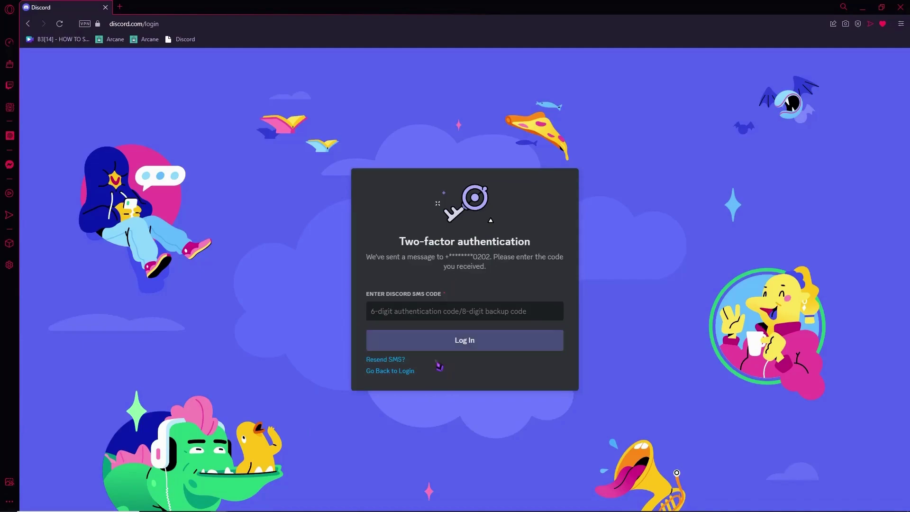
pyautogui.click(443, 316)
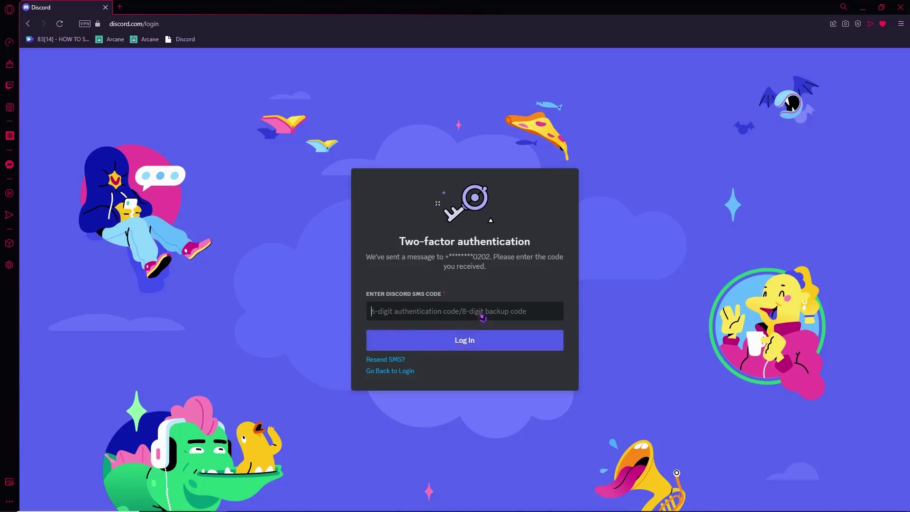
pyautogui.moveTo(228, 510)
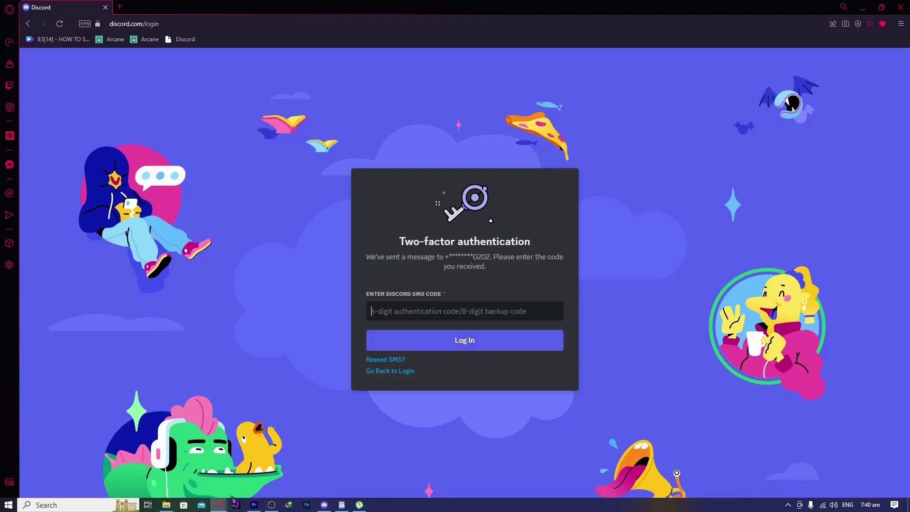
pyautogui.click(324, 505)
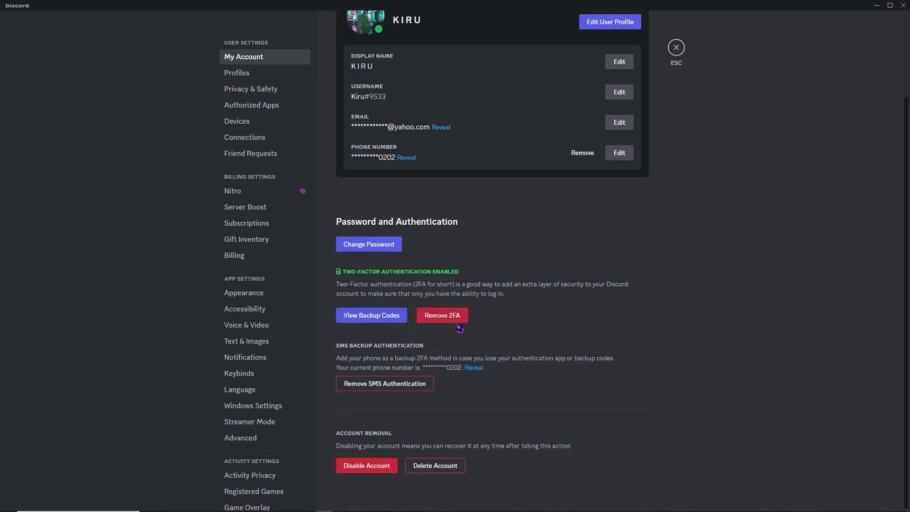
# Step: Confirm the account password and submit the e-mailed verification key to view the backup codes
pyautogui.click(384, 316)
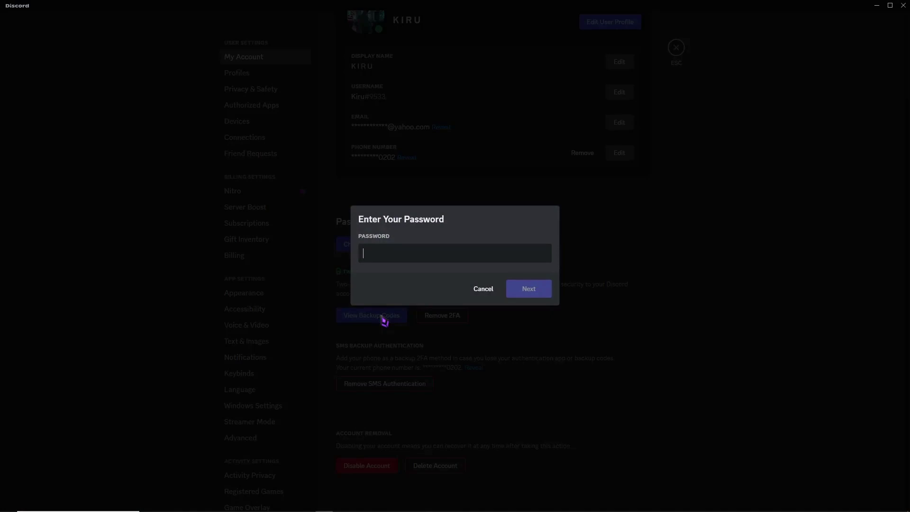
pyautogui.press('Return')
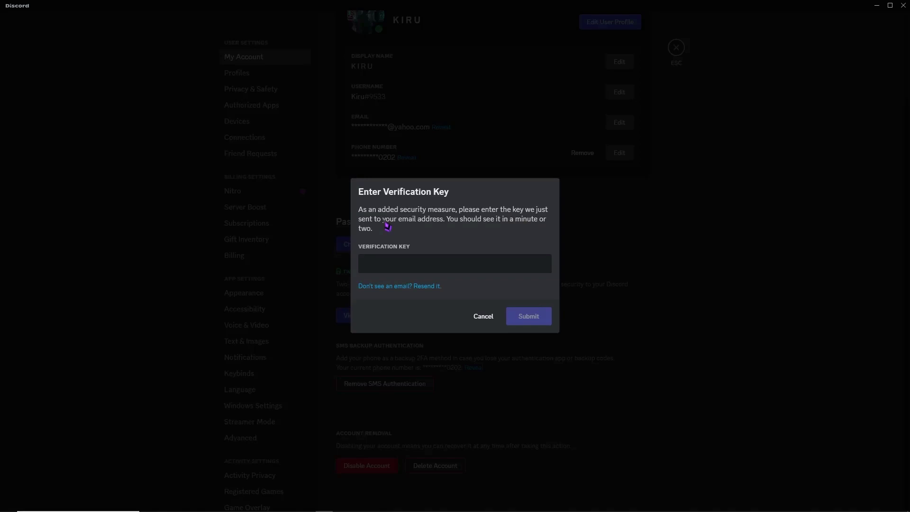
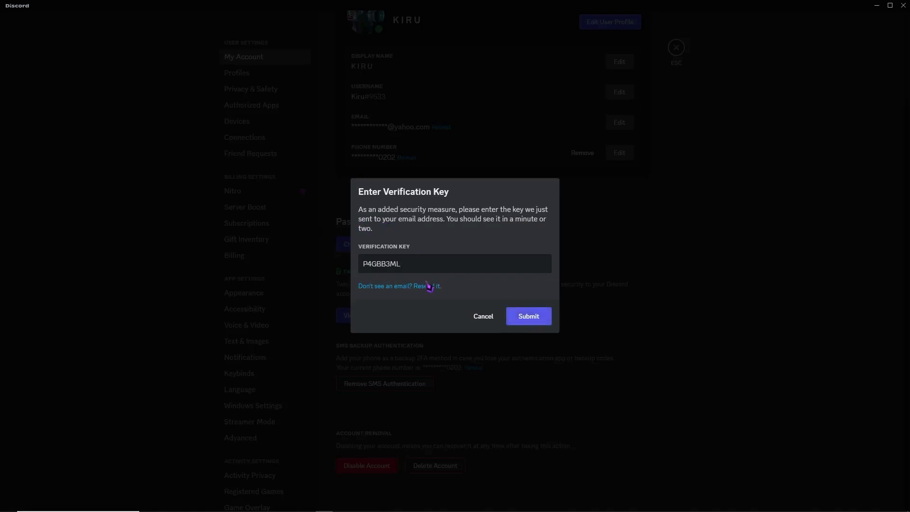
pyautogui.click(540, 322)
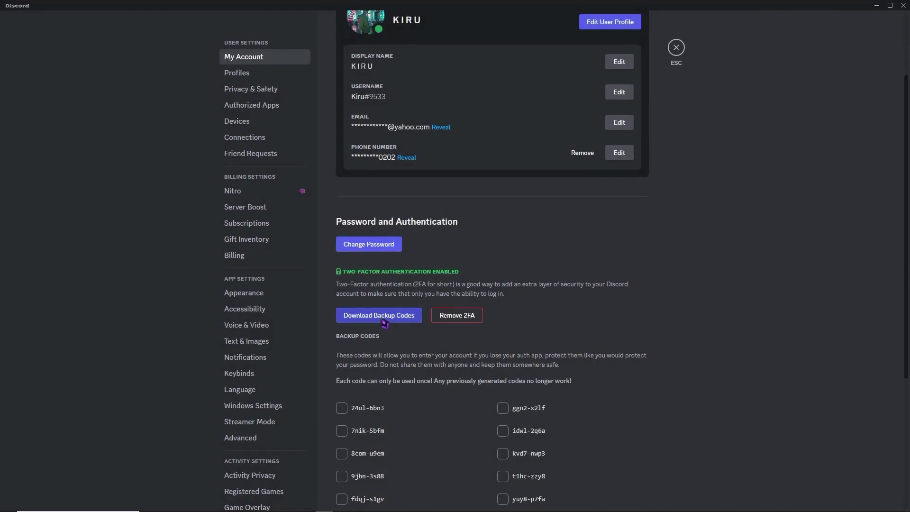
# Step: Download the backup codes as discord_backup_codes.txt into Downloads, replacing the existing file
pyautogui.click(406, 326)
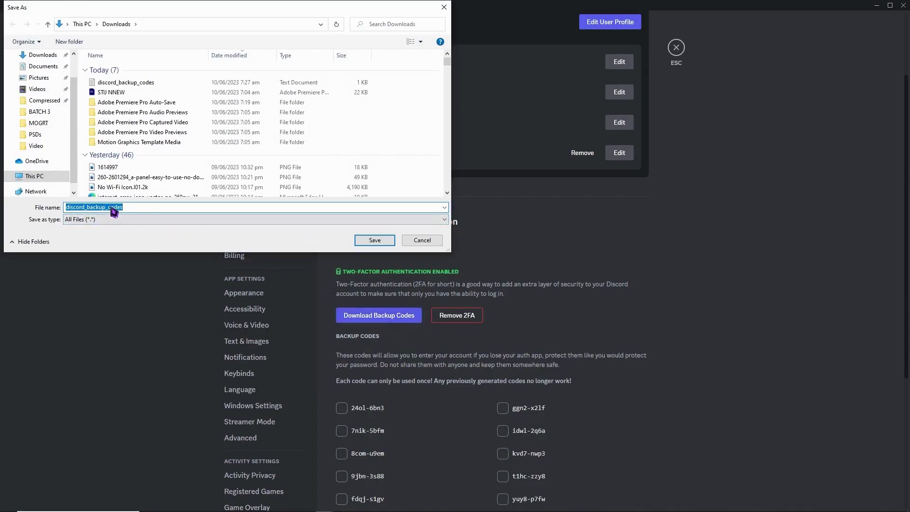
pyautogui.moveTo(70, 209); pyautogui.dragTo(133, 211)
pyautogui.click(367, 244)
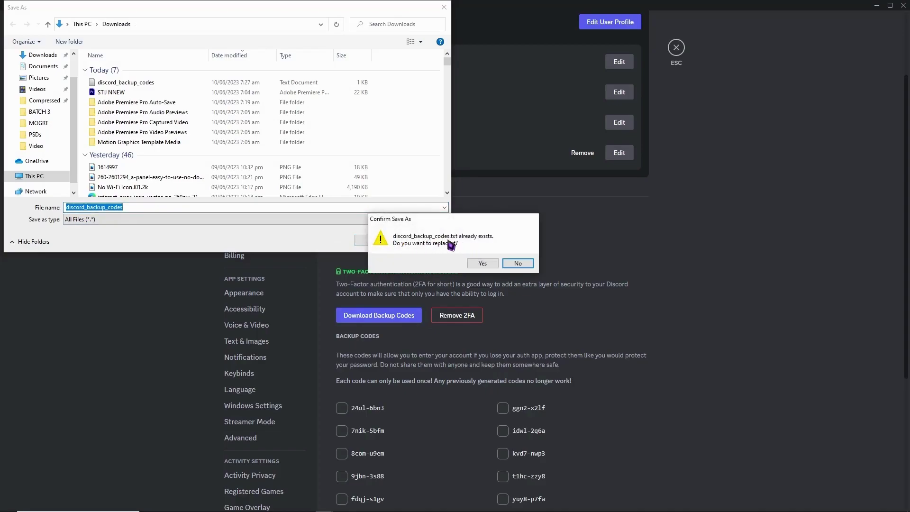
pyautogui.click(483, 263)
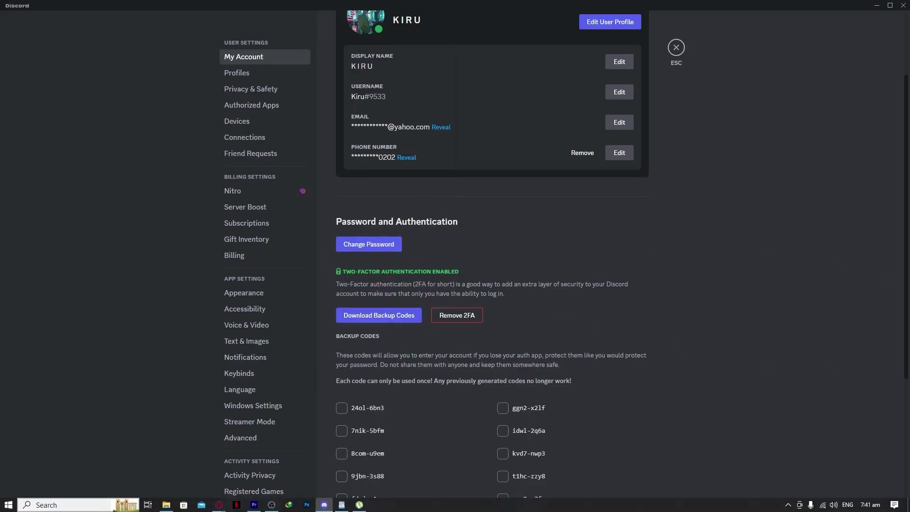
# Step: Open File Explorer on This PC and search it for 'Discord'
pyautogui.click(166, 505)
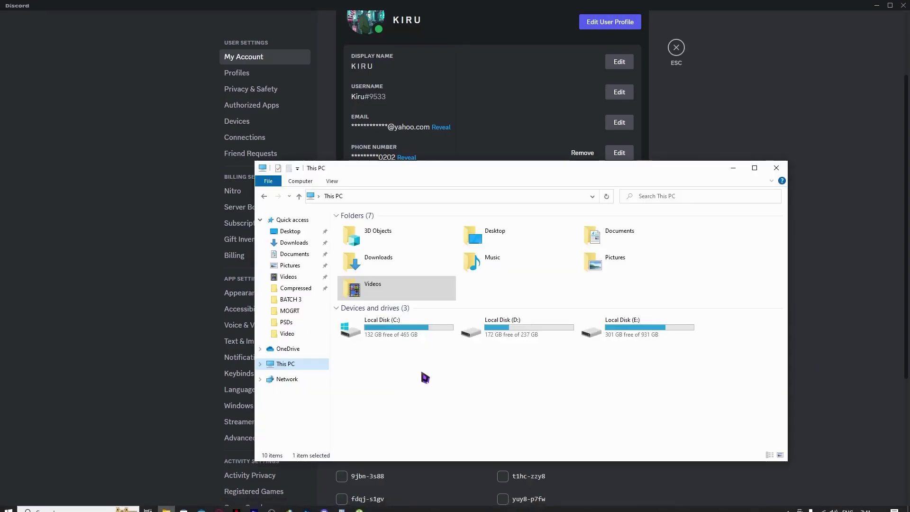
pyautogui.moveTo(551, 169); pyautogui.dragTo(601, 132)
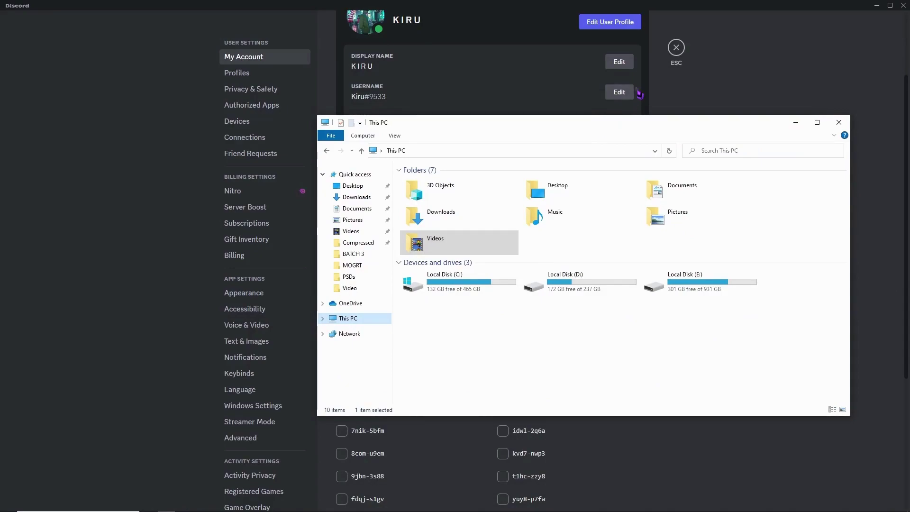
pyautogui.click(694, 95)
pyautogui.hotkey('alt', 'Tab')
pyautogui.click(363, 322)
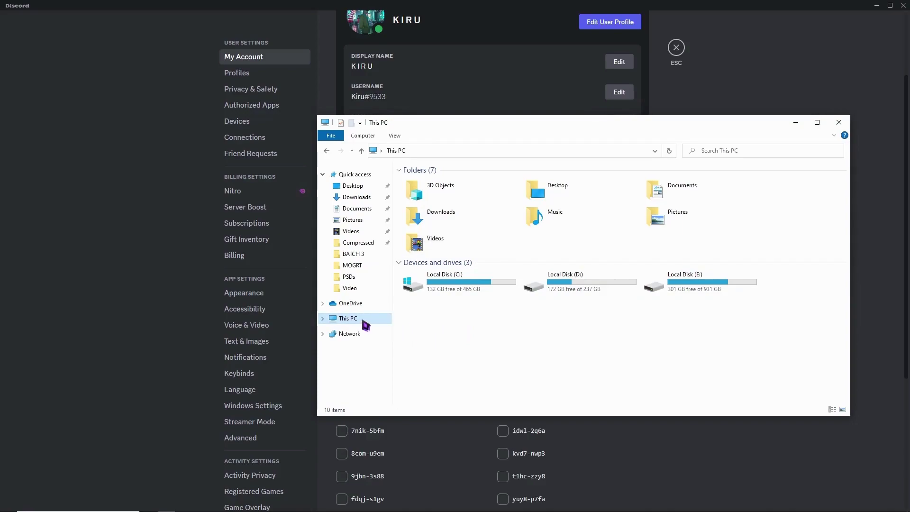
pyautogui.click(737, 150)
pyautogui.write('D')
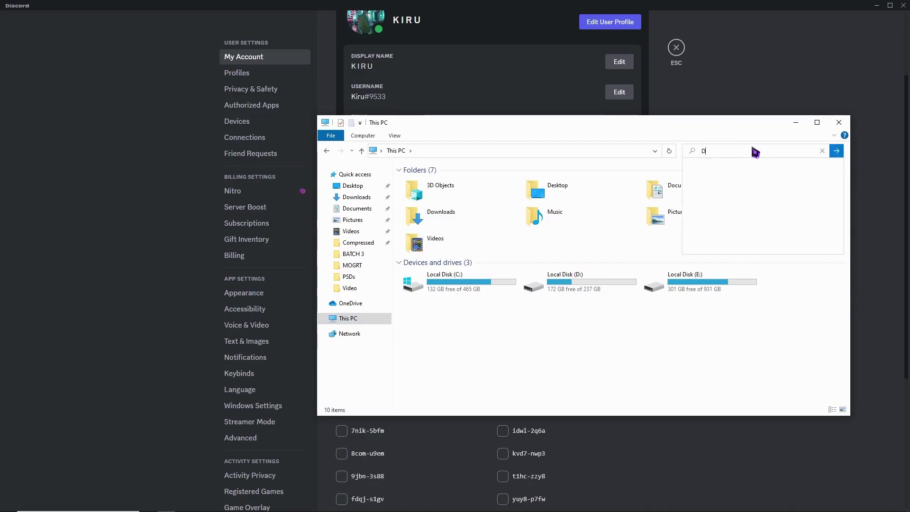
pyautogui.write('iscord')
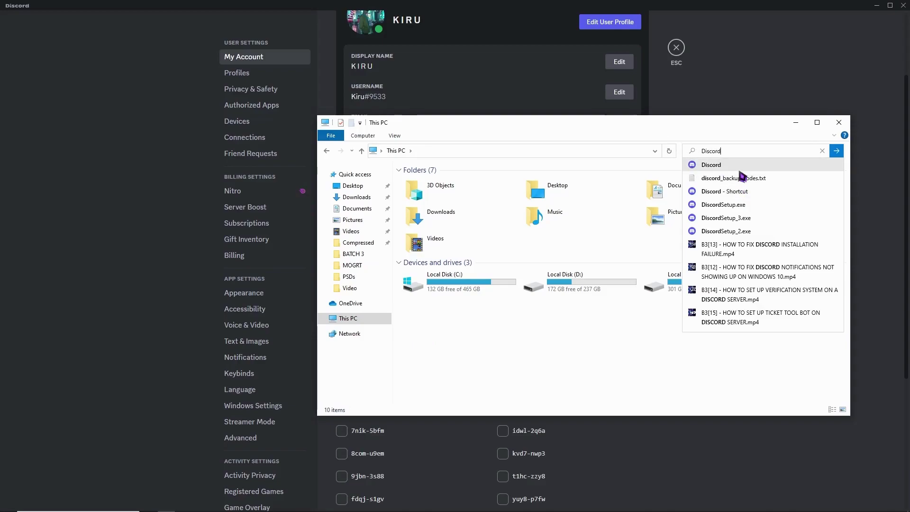
pyautogui.click(754, 183)
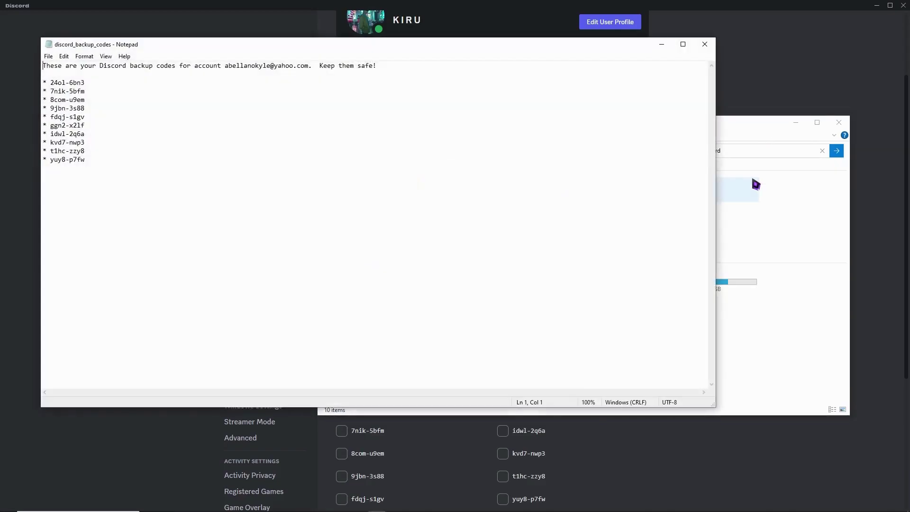